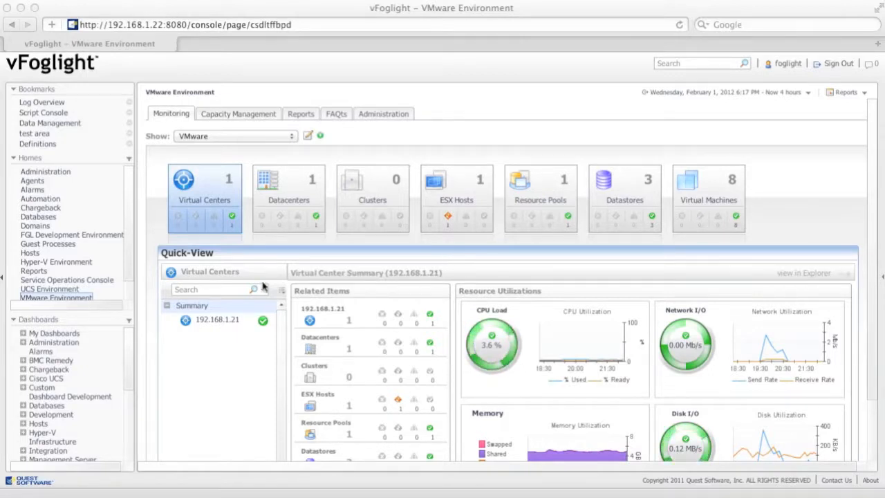
# Go through Administration and Users & Security to the Directory Services settings page.
pyautogui.click(25, 346)
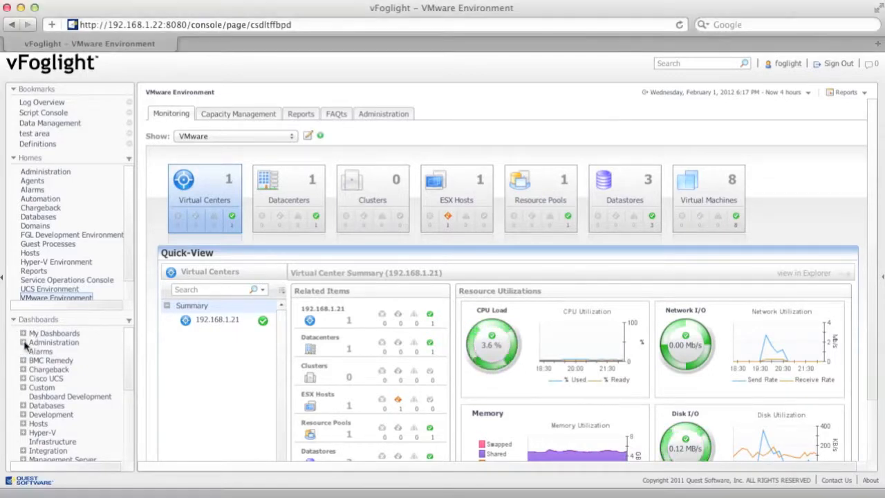
pyautogui.click(23, 342)
pyautogui.click(61, 352)
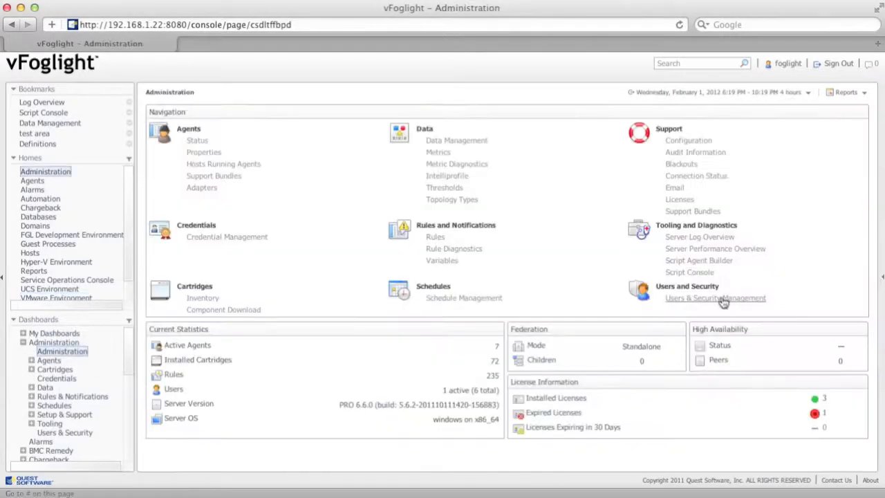
pyautogui.click(723, 300)
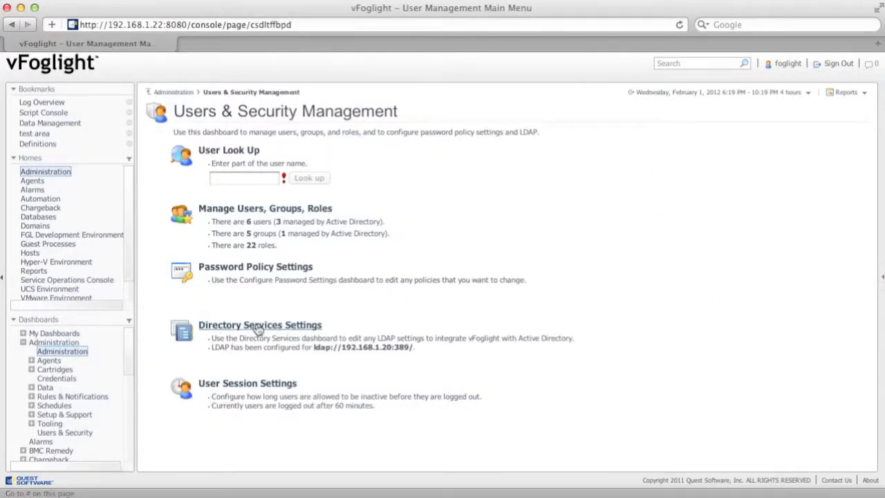
pyautogui.click(258, 328)
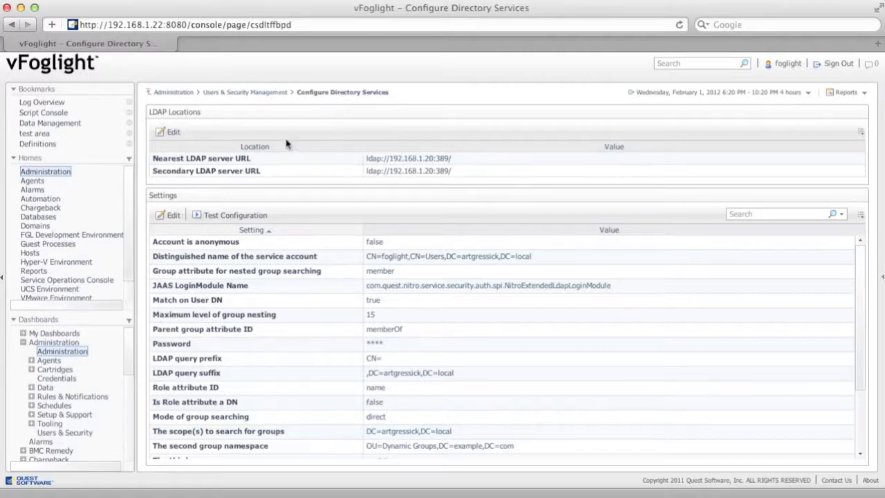
# Check both LDAP URLs (ldap://192.168.1.20:389/) without changes, then switch to the 192.168.1.20 remote desktop.
pyautogui.click(172, 135)
pyautogui.moveTo(539, 257); pyautogui.dragTo(432, 254)
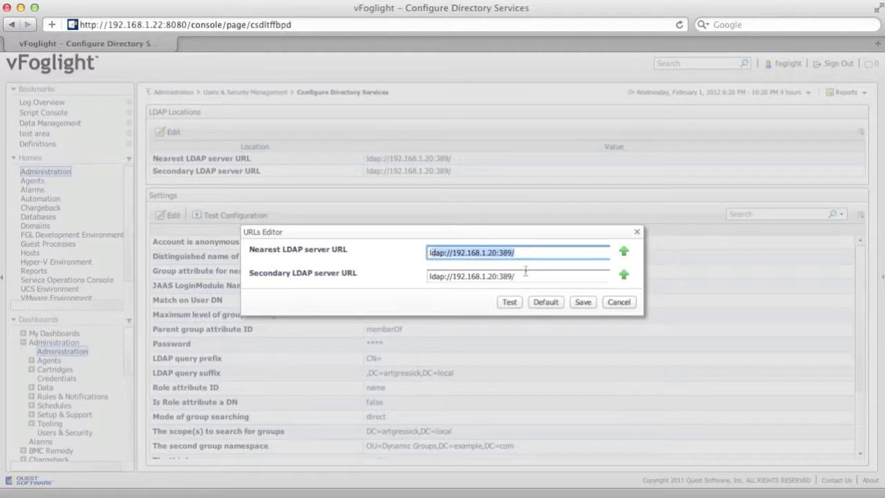
pyautogui.moveTo(527, 276); pyautogui.dragTo(405, 258)
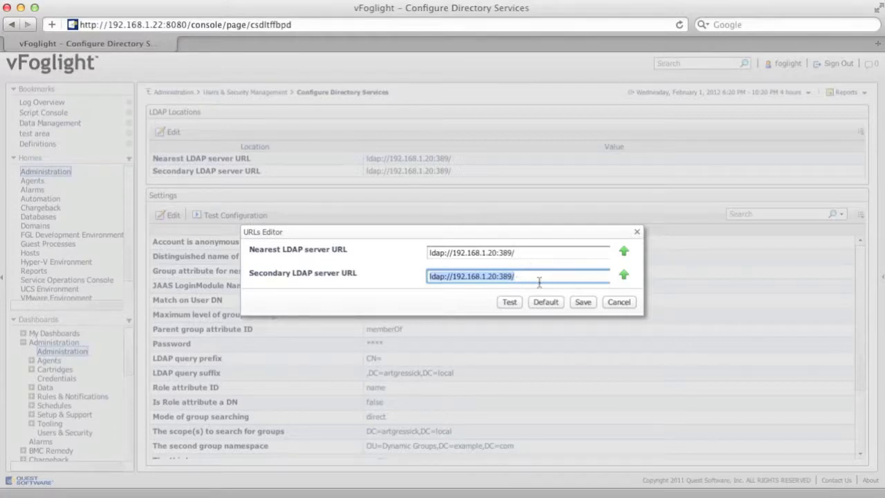
pyautogui.click(619, 302)
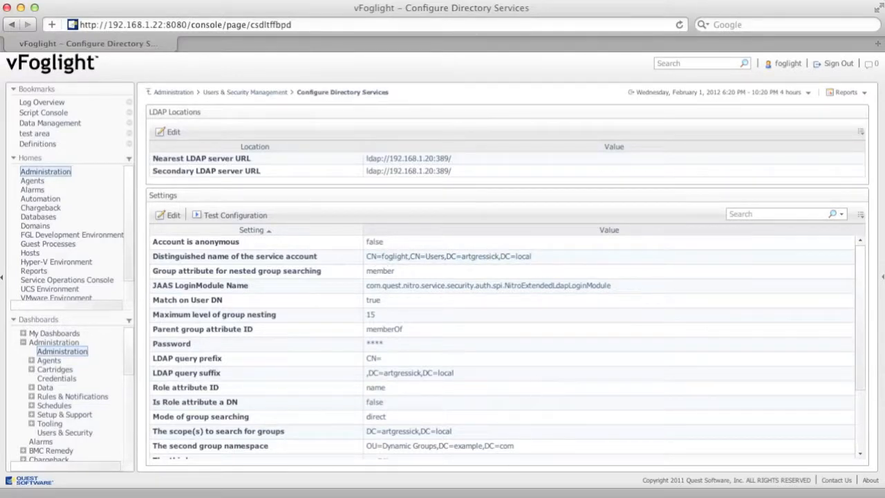
pyautogui.press('super+Tab')
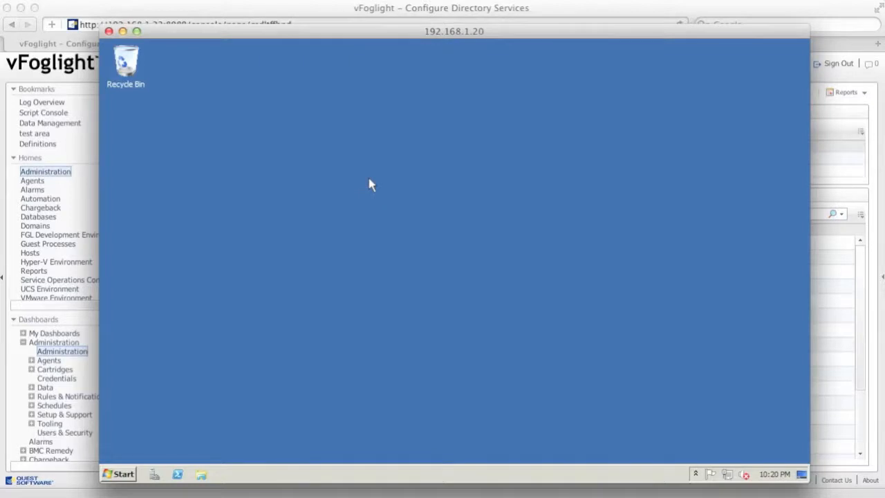
# Launch the Microsoft Management Console (mmc) and maximize its window.
pyautogui.click(125, 475)
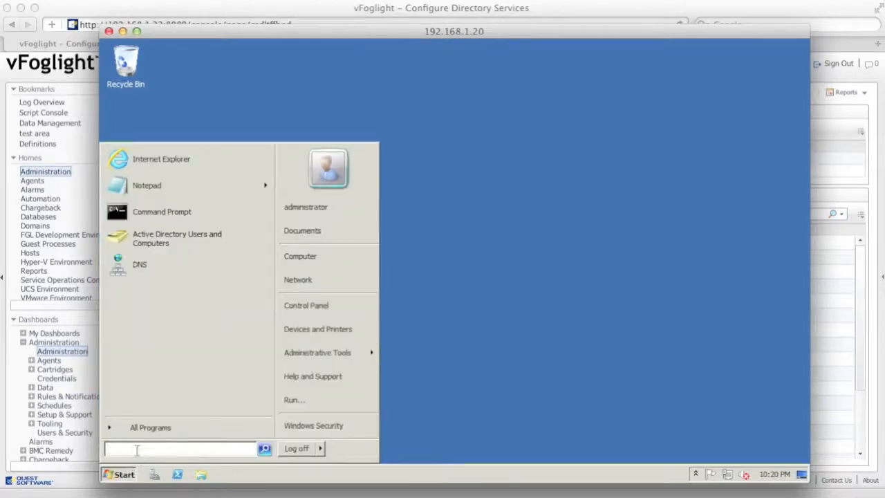
pyautogui.write('mmc')
pyautogui.press('Return')
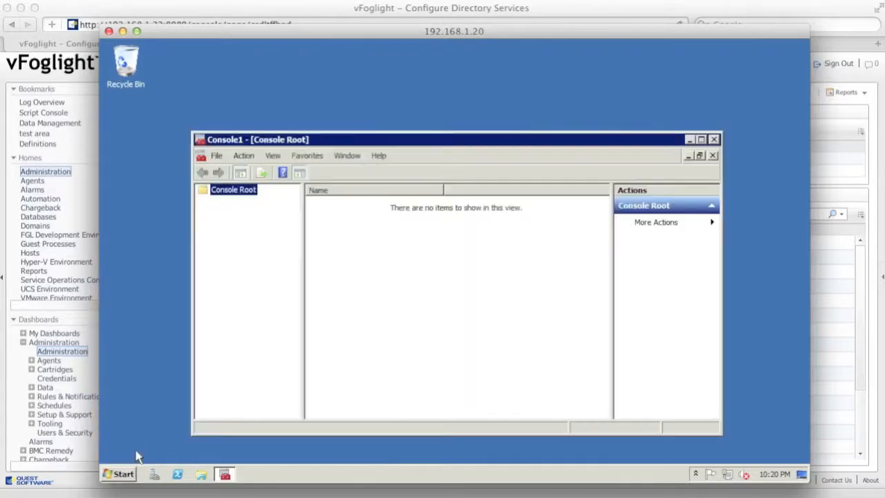
pyautogui.doubleClick(422, 140)
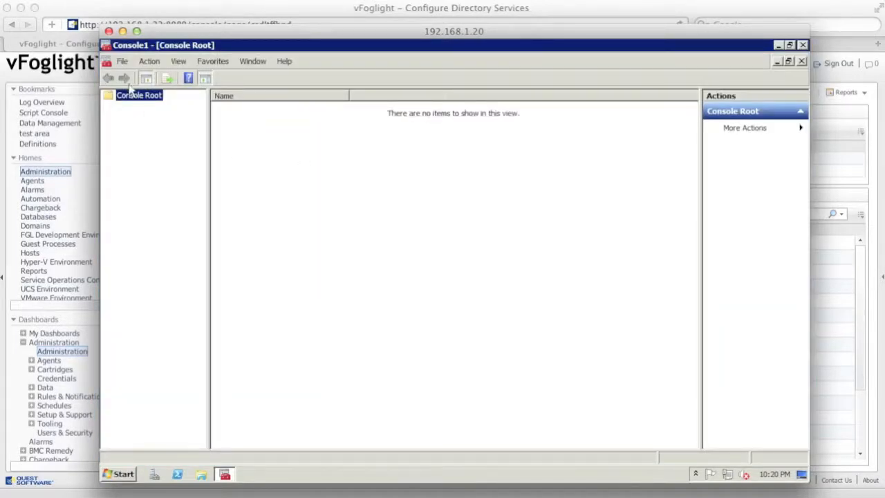
# Add the ADSI Edit snap-in to the console.
pyautogui.click(123, 61)
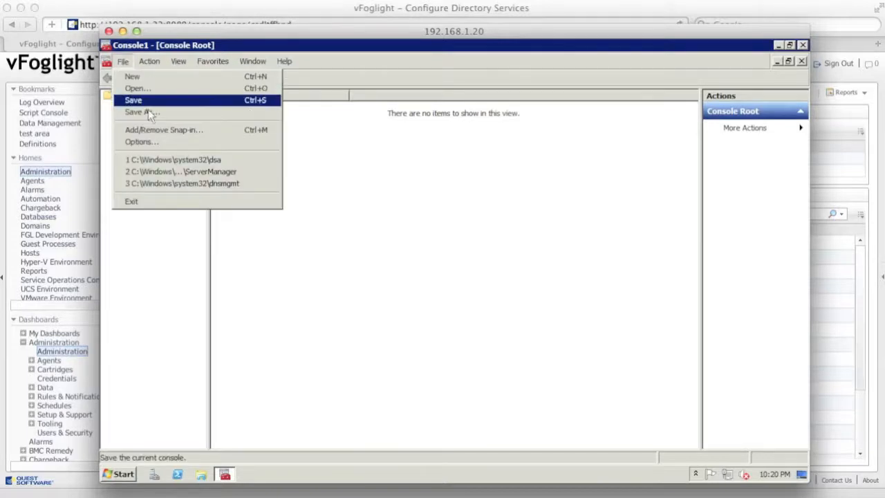
pyautogui.click(164, 130)
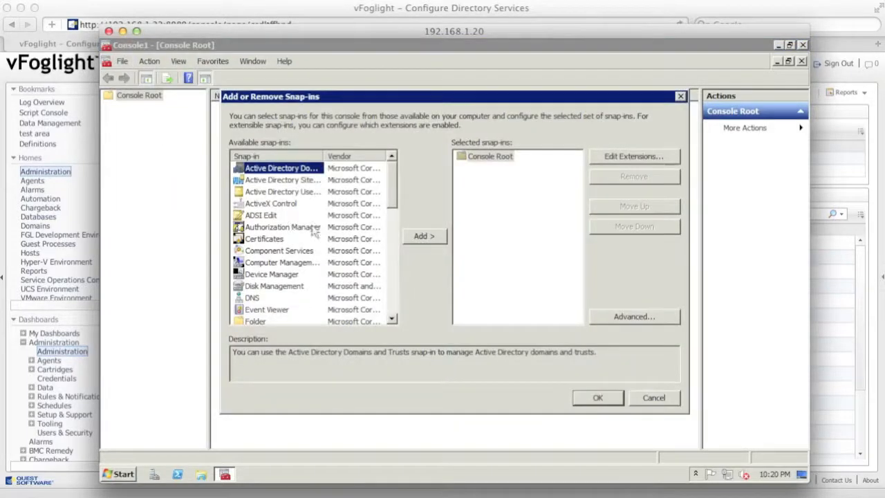
pyautogui.doubleClick(273, 216)
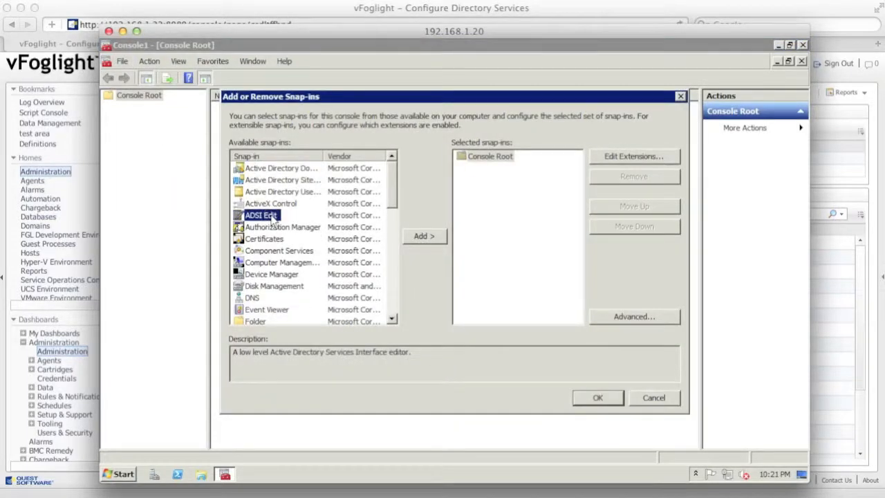
pyautogui.click(599, 399)
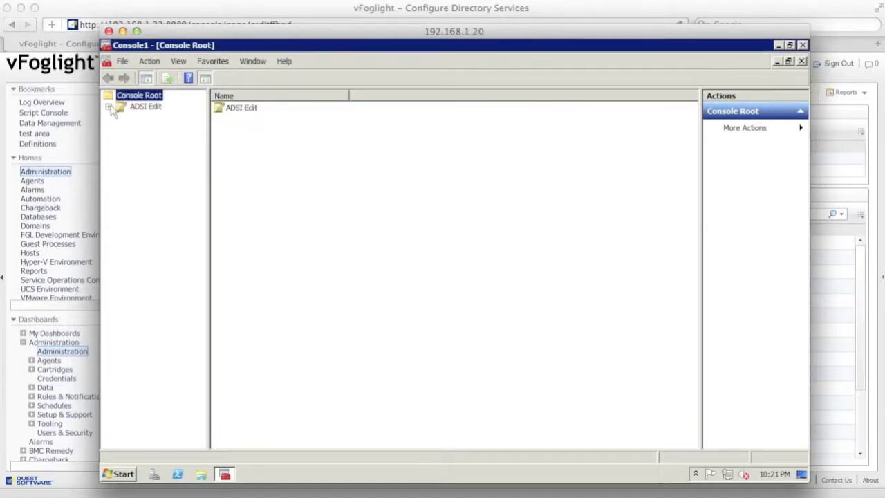
# Connect ADSI Edit to the domain's default naming context.
pyautogui.rightClick(133, 108)
pyautogui.click(157, 113)
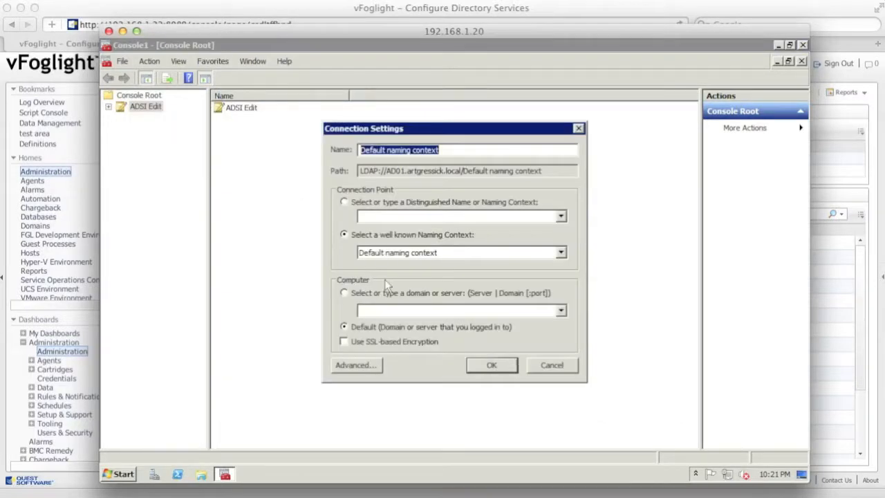
pyautogui.click(495, 365)
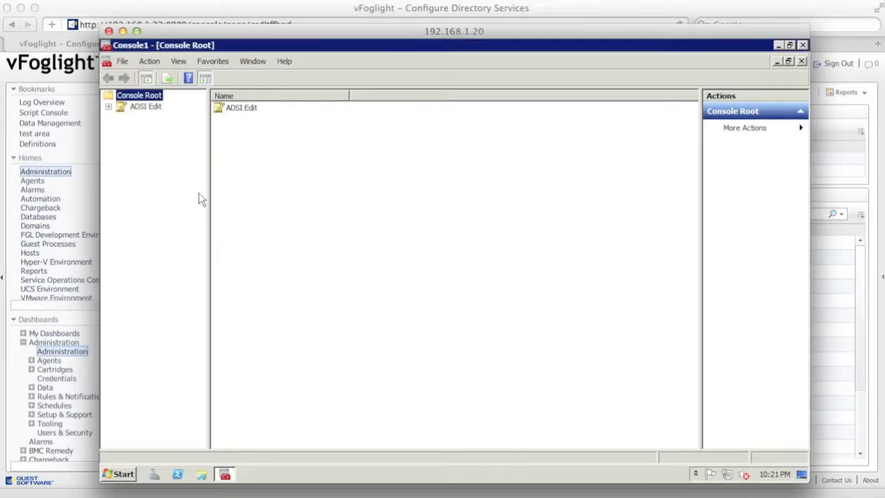
# Browse to DC=artgressick,DC=local > CN=Users and open the foglight user's properties.
pyautogui.click(108, 107)
pyautogui.click(147, 119)
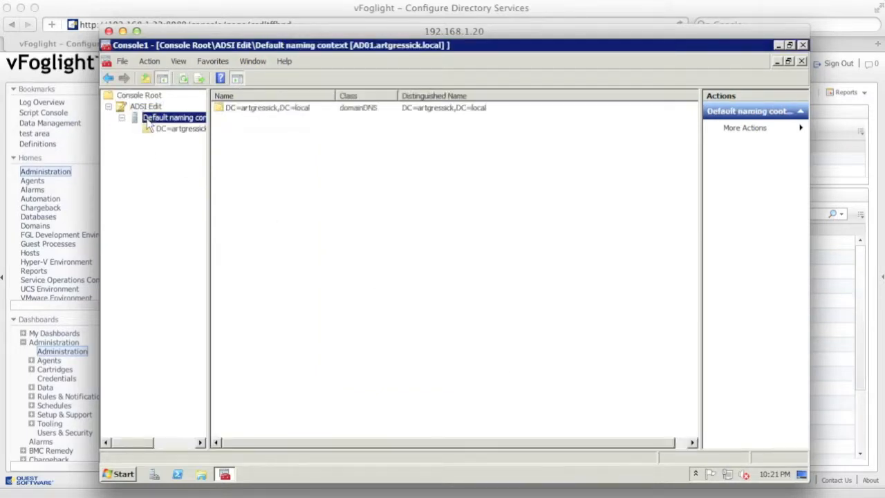
pyautogui.click(173, 128)
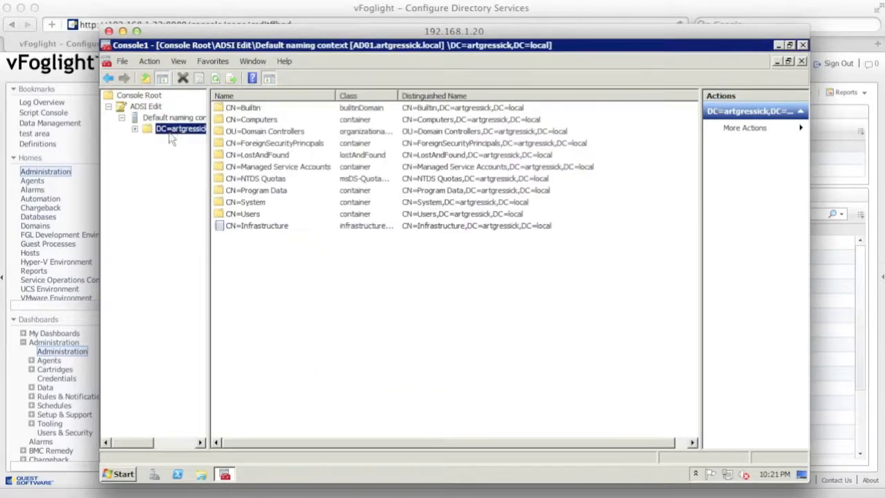
pyautogui.click(135, 130)
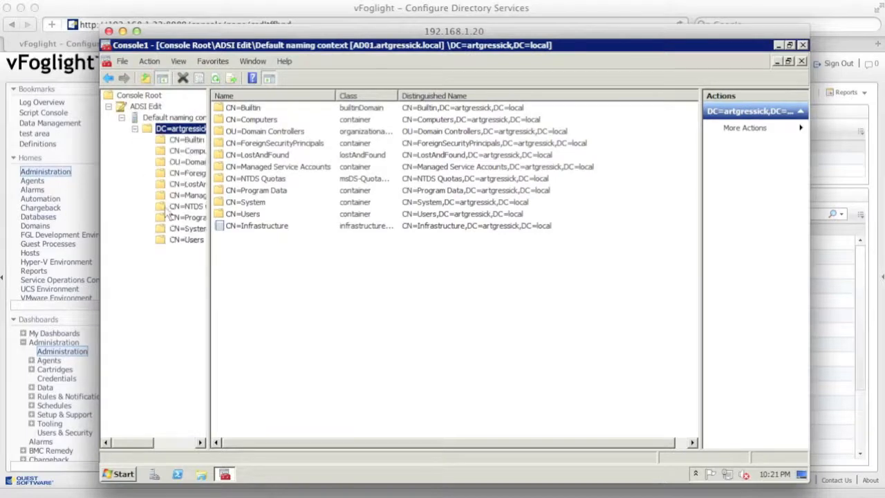
pyautogui.doubleClick(189, 246)
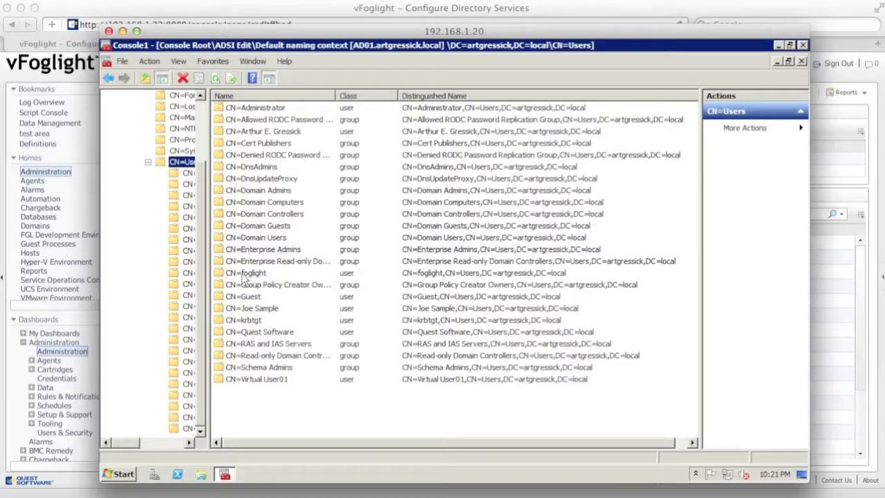
pyautogui.rightClick(257, 275)
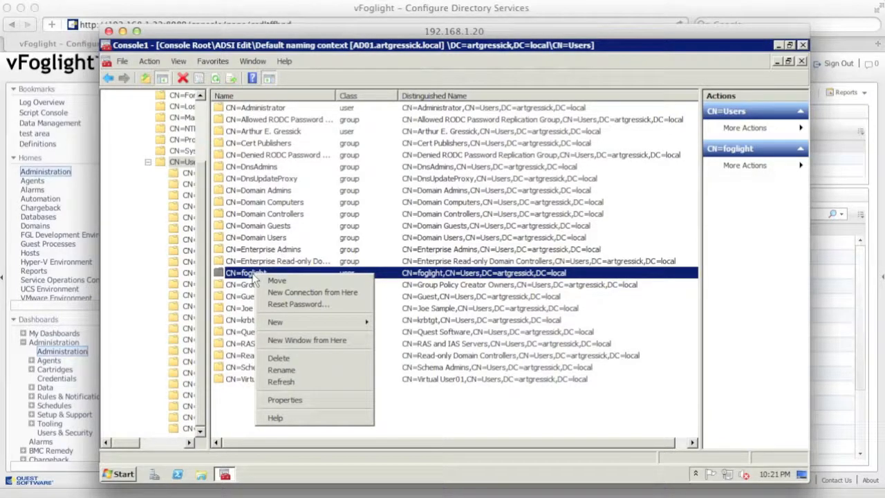
pyautogui.click(302, 401)
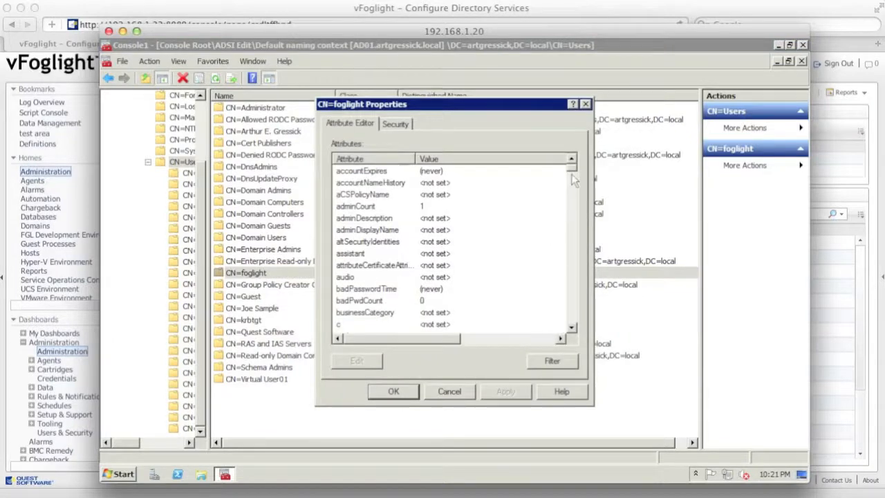
# Copy the distinguishedName CN=foglight,CN=Users,DC=artgressick,DC=local and return to vFoglight.
pyautogui.moveTo(571, 170); pyautogui.dragTo(569, 183)
pyautogui.click(379, 195)
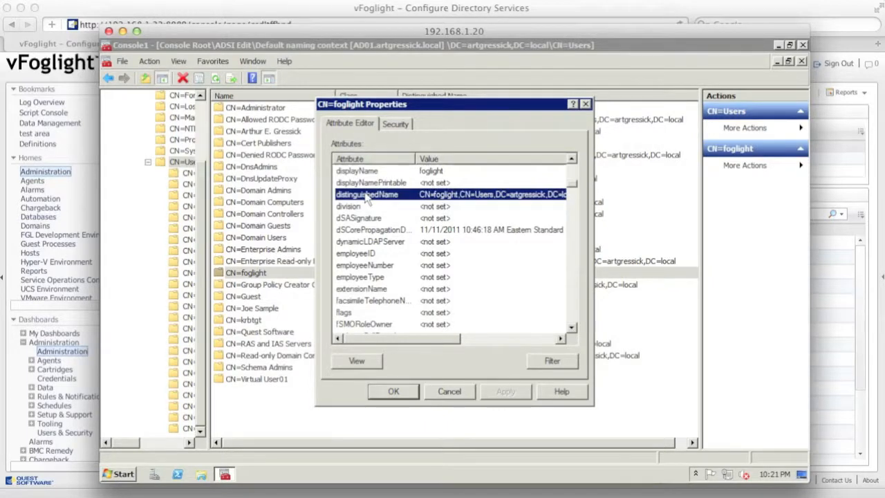
pyautogui.click(365, 360)
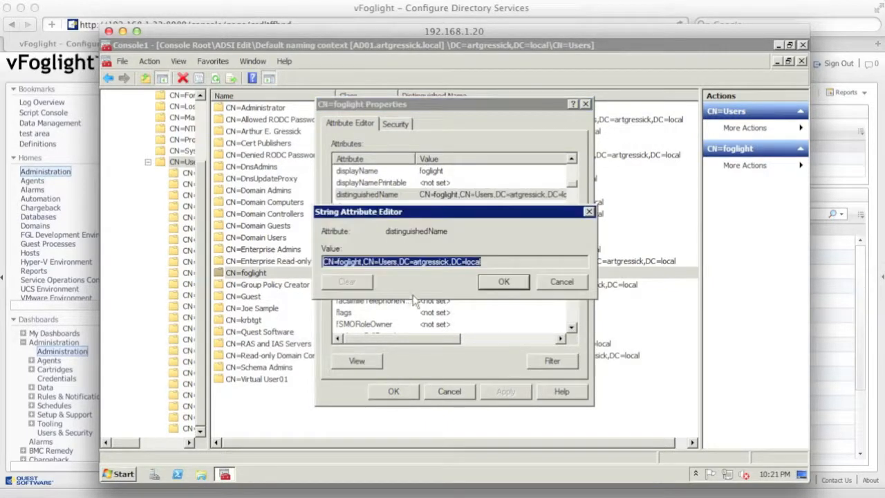
pyautogui.rightClick(429, 263)
pyautogui.click(450, 299)
pyautogui.click(72, 486)
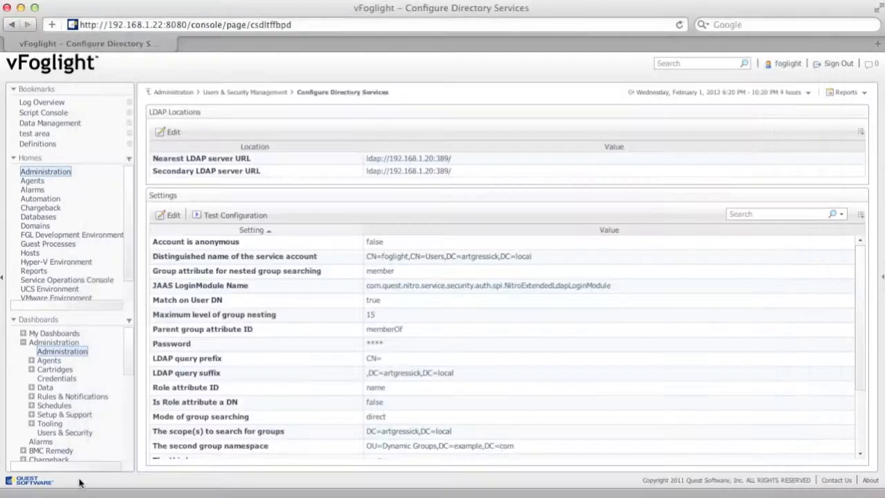
# In the LDAP settings editor, review the service account distinguished name and password fields.
pyautogui.click(171, 215)
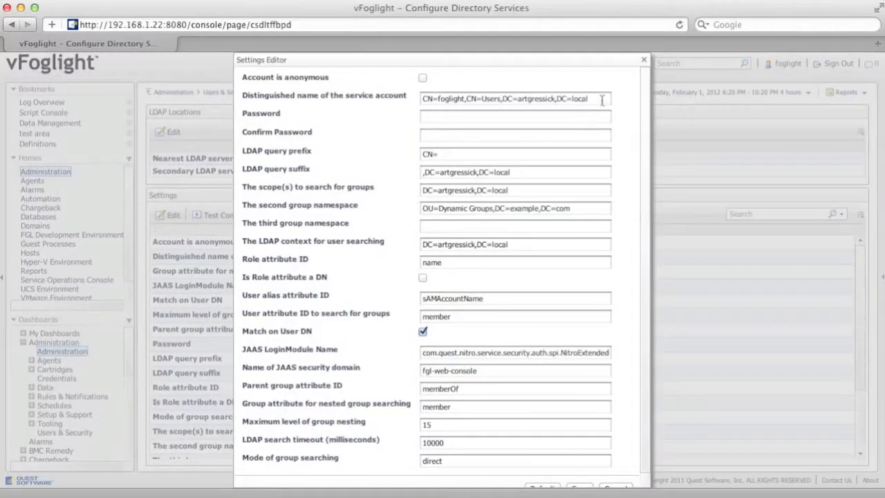
pyautogui.moveTo(603, 99); pyautogui.dragTo(421, 101)
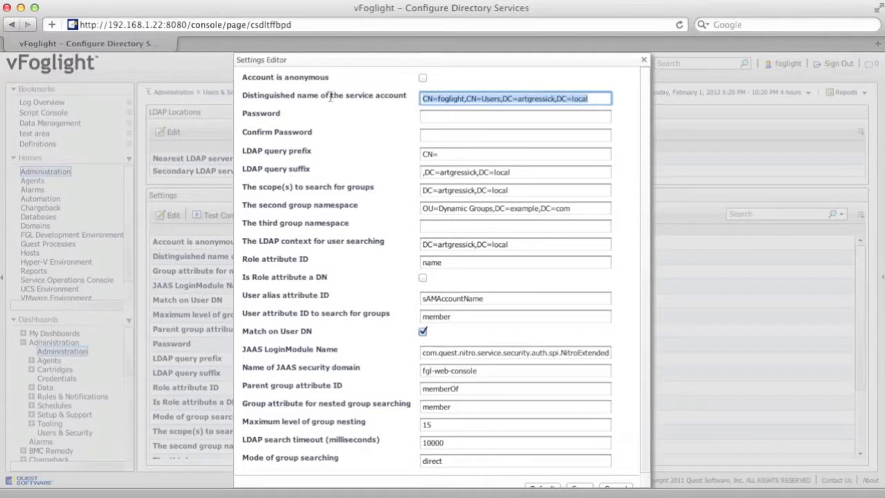
pyautogui.click(445, 116)
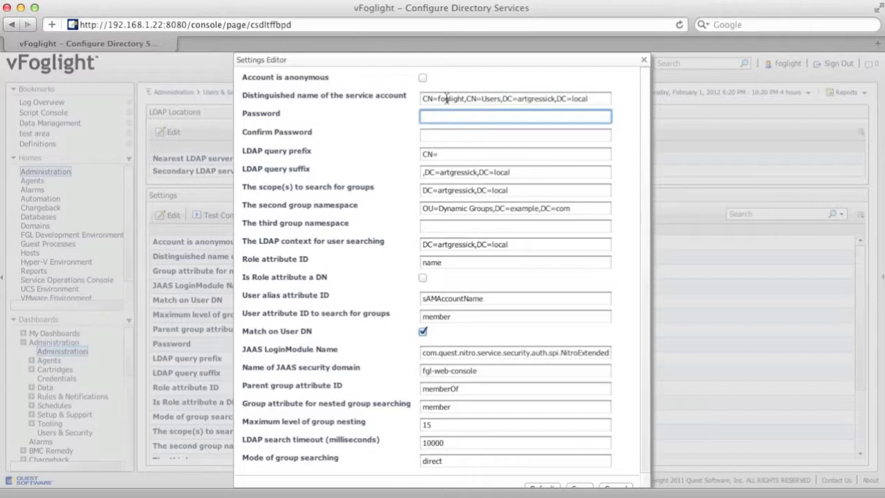
pyautogui.click(445, 133)
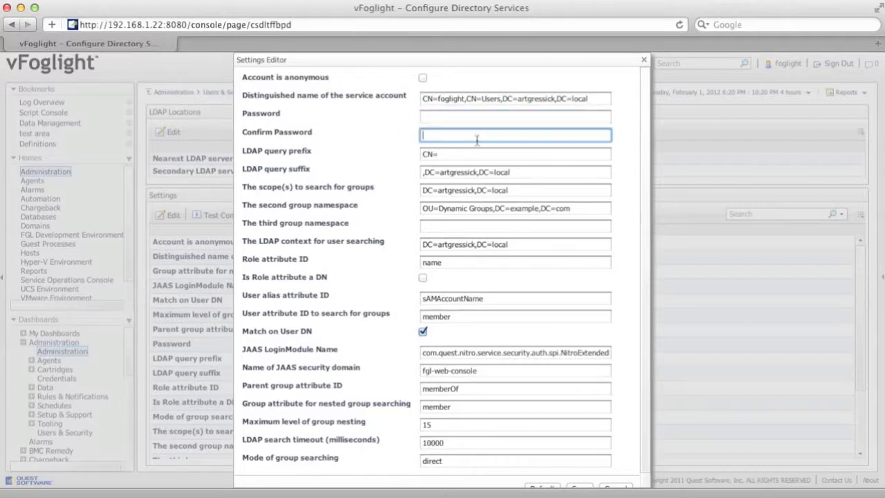
# Review query suffix, group search scope, group namespace and user search context, then cancel without saving.
pyautogui.moveTo(516, 172); pyautogui.dragTo(424, 176)
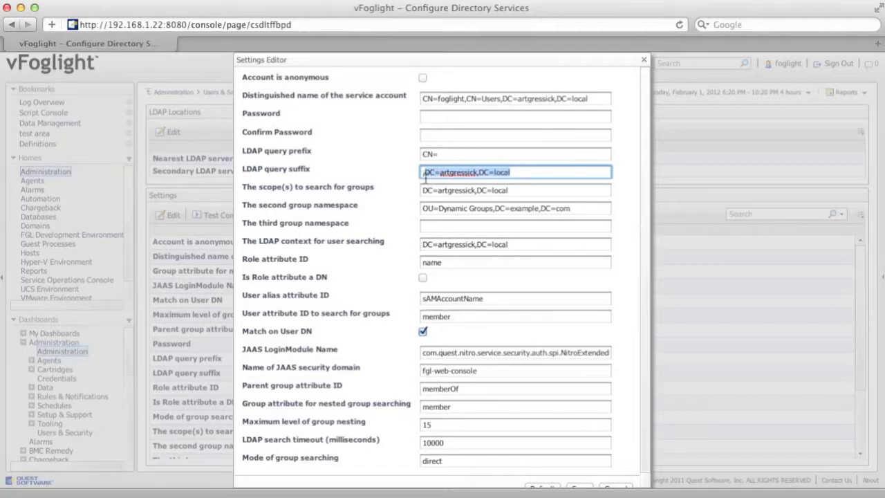
pyautogui.moveTo(532, 190); pyautogui.dragTo(419, 193)
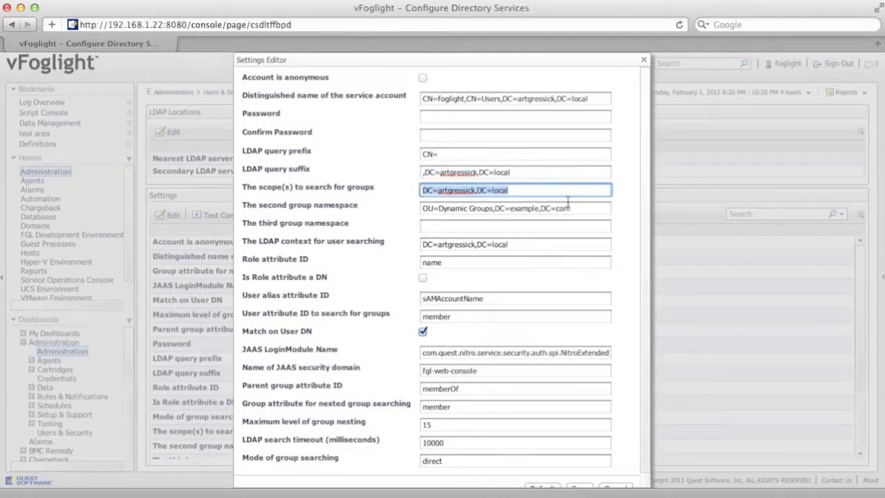
pyautogui.moveTo(585, 208); pyautogui.dragTo(421, 199)
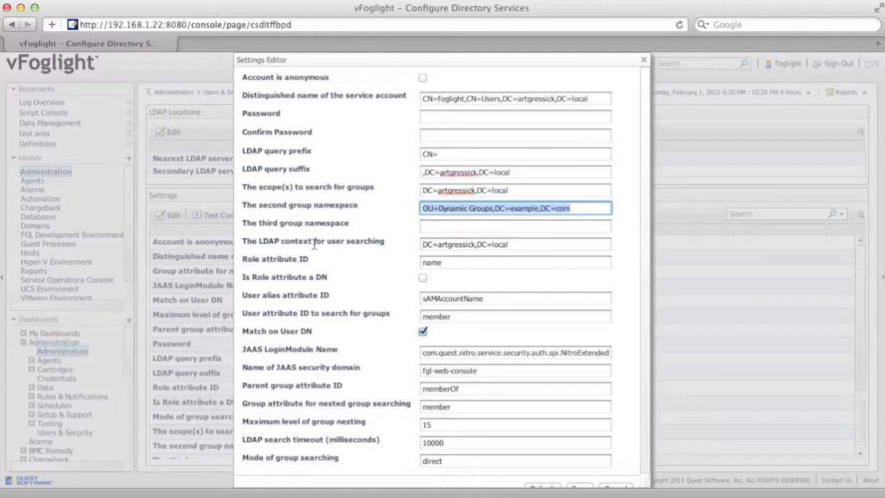
pyautogui.moveTo(526, 245); pyautogui.dragTo(380, 245)
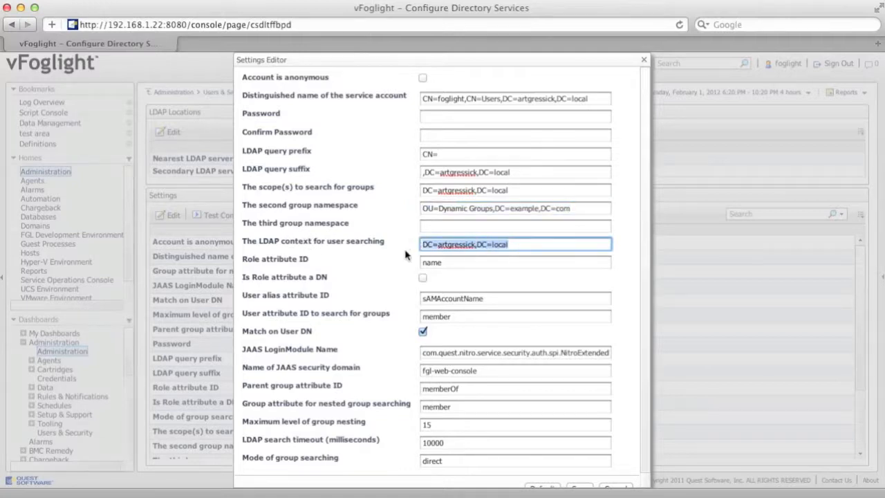
pyautogui.scroll(-2, 624, 300)
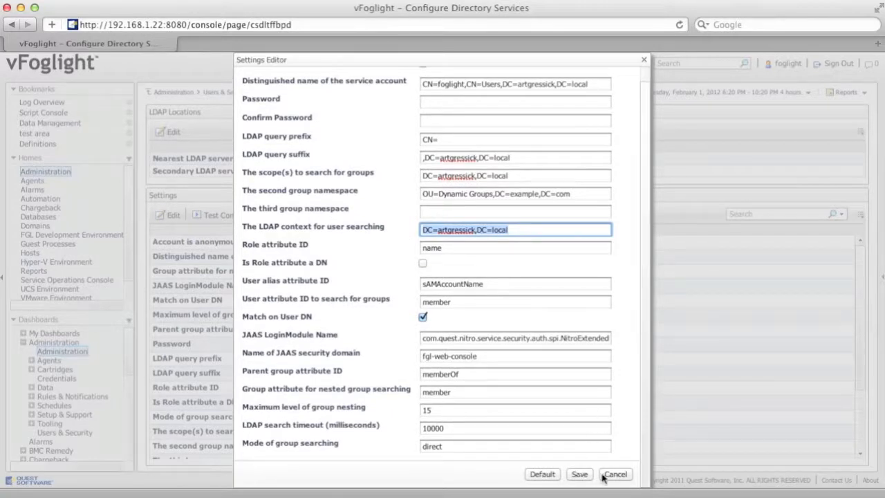
pyautogui.scroll(2, 599, 358)
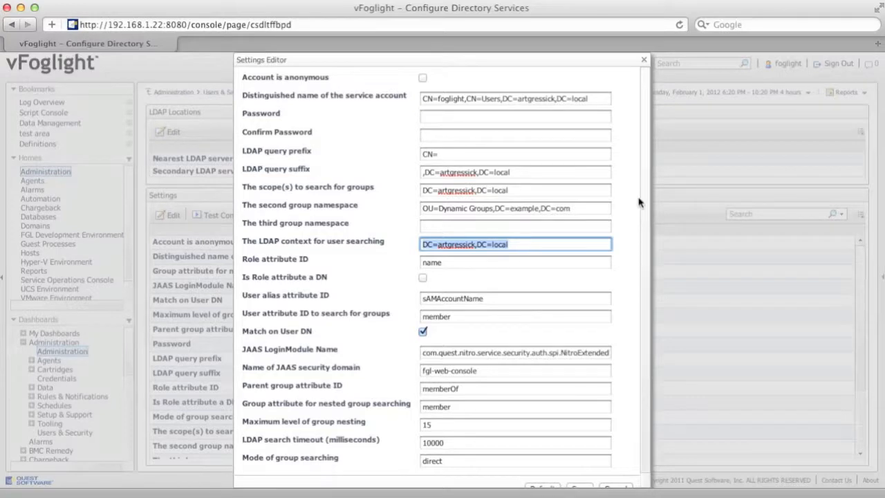
pyautogui.scroll(-1, 641, 204)
pyautogui.click(621, 475)
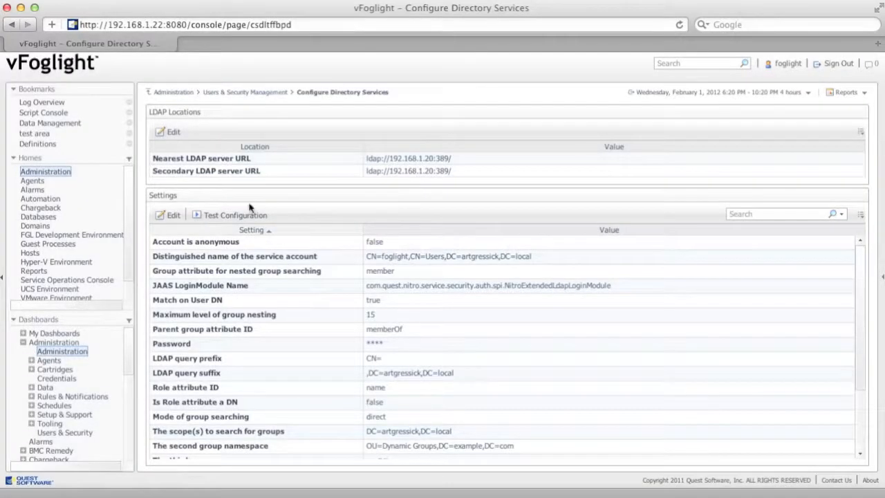
# Run Test Configuration with a known AD username and confirm the result reports valid.
pyautogui.click(219, 218)
pyautogui.click(352, 280)
pyautogui.write('ag')
pyautogui.press('BackSpace')
pyautogui.press('BackSpace')
pyautogui.write('artgre')
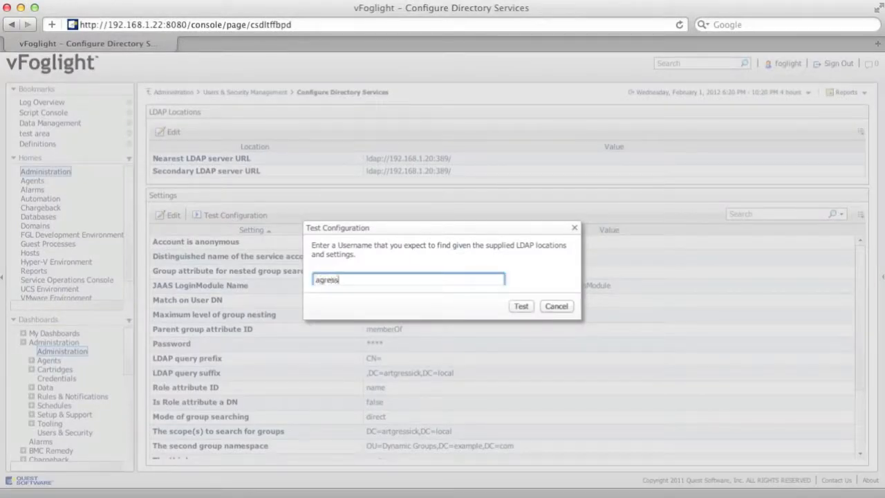
pyautogui.write('ssick')
pyautogui.click(521, 306)
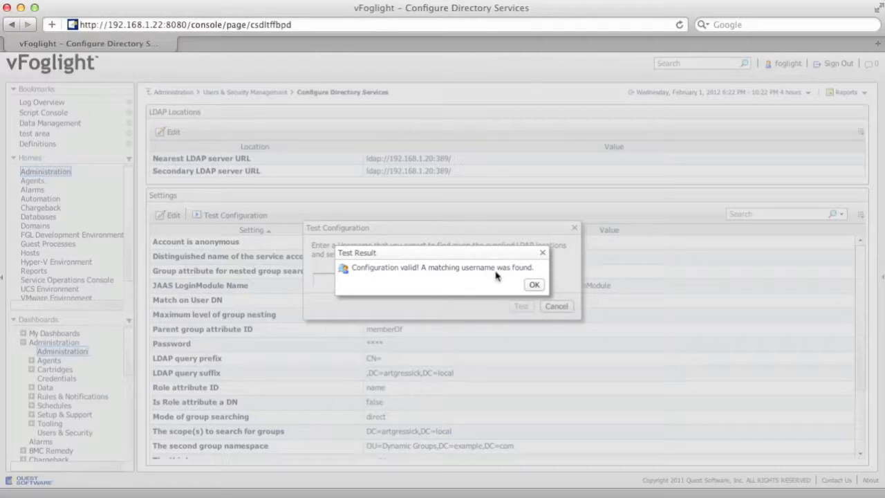
pyautogui.click(534, 285)
pyautogui.click(557, 306)
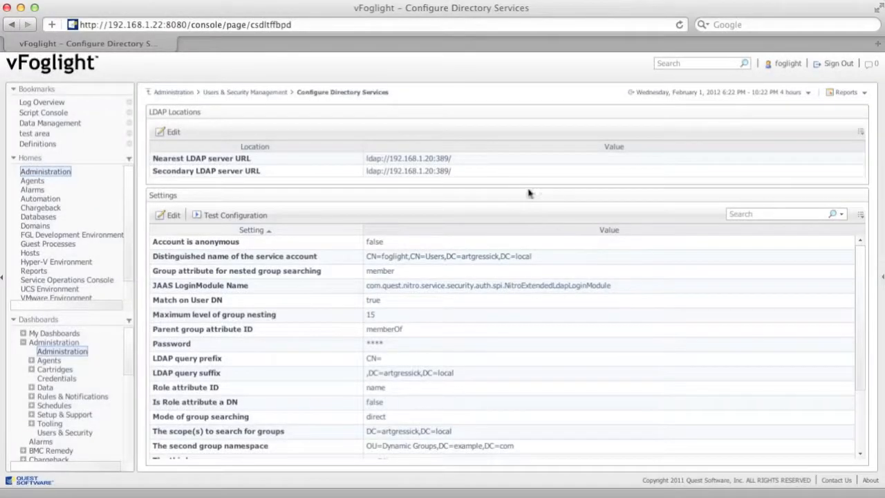
# Sign out, log in as the AD user, and note the Insufficient Permissions error after import.
pyautogui.click(843, 66)
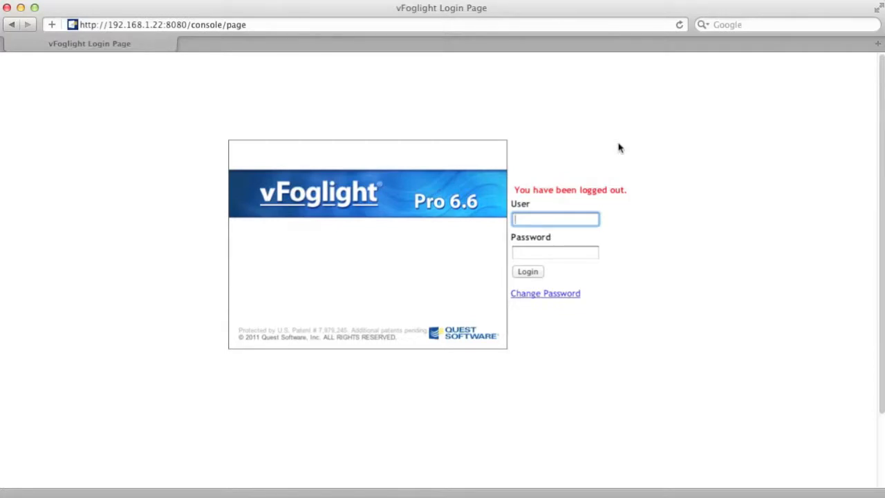
pyautogui.press('Tab')
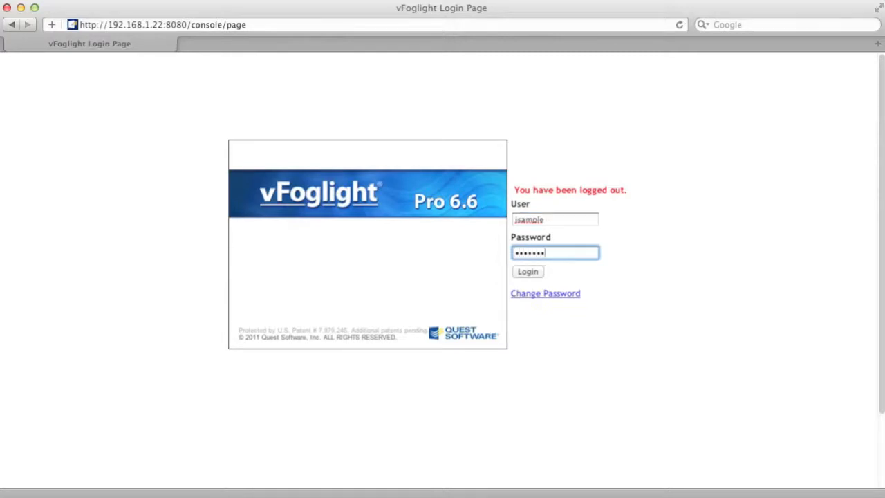
pyautogui.click(538, 272)
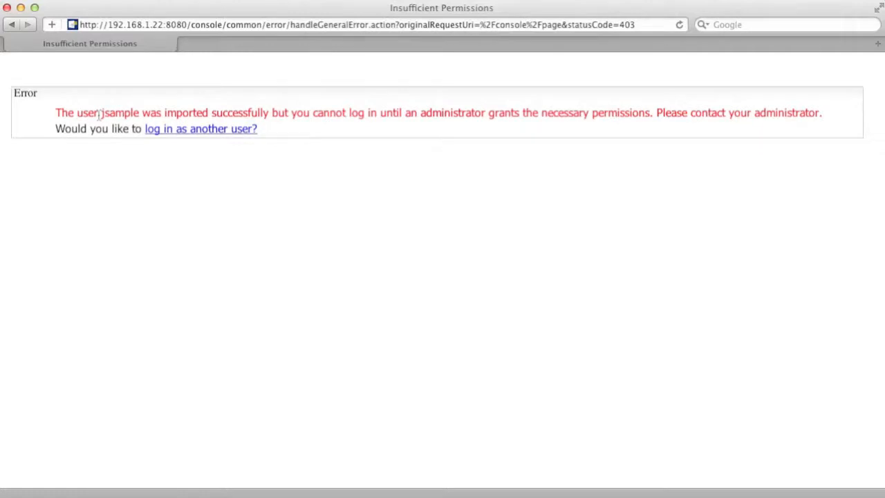
pyautogui.moveTo(101, 112); pyautogui.dragTo(285, 123)
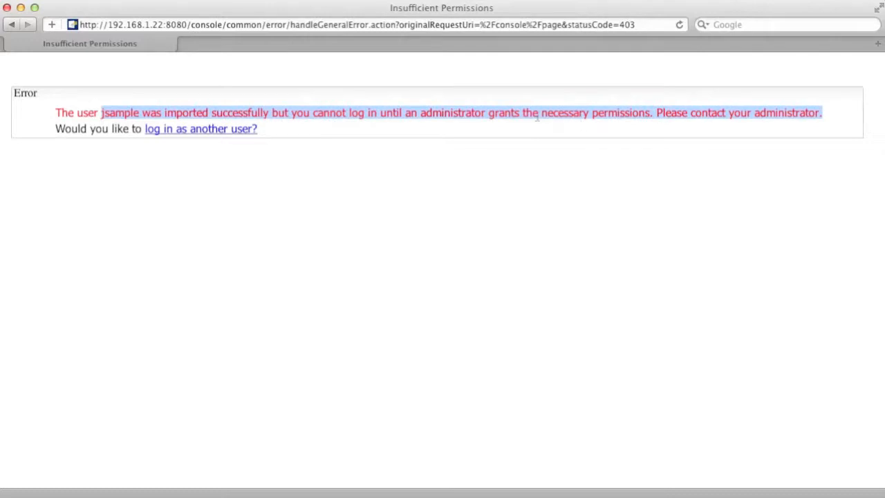
pyautogui.click(231, 131)
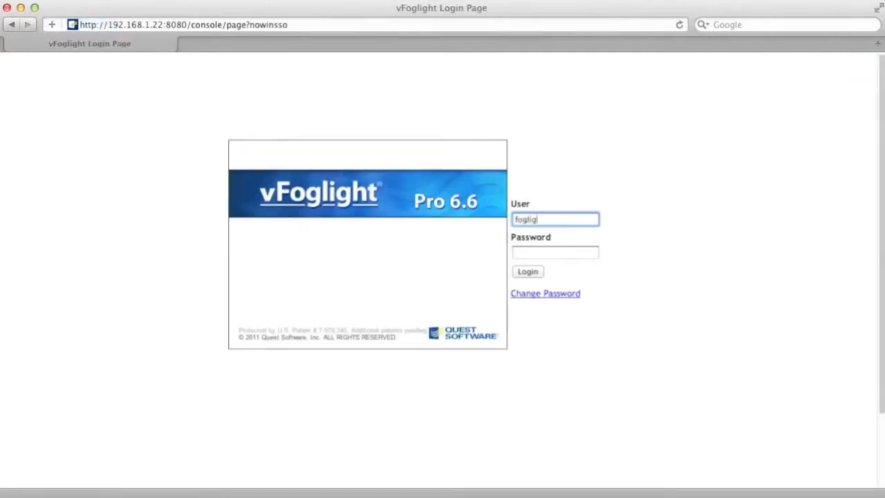
# Log in as admin and open Users & Security Management, showing 6 users, 3 from AD.
pyautogui.press('Tab')
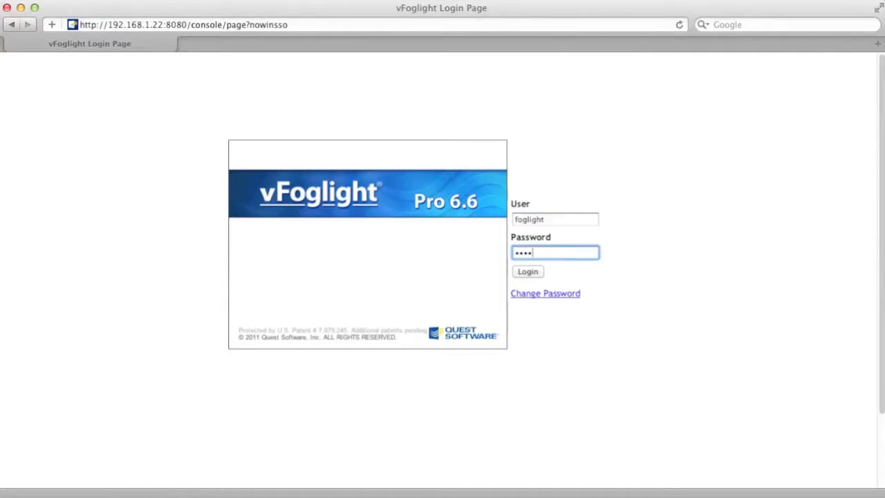
pyautogui.press('Return')
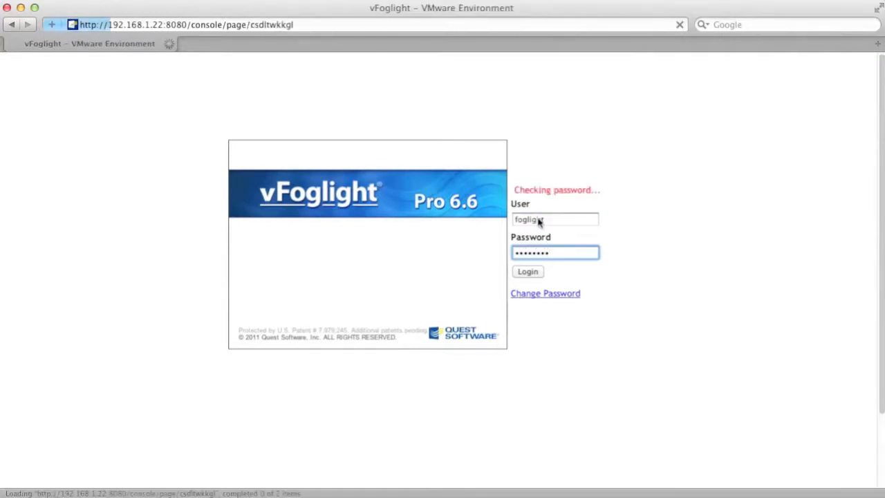
pyautogui.scroll(5, 91, 350)
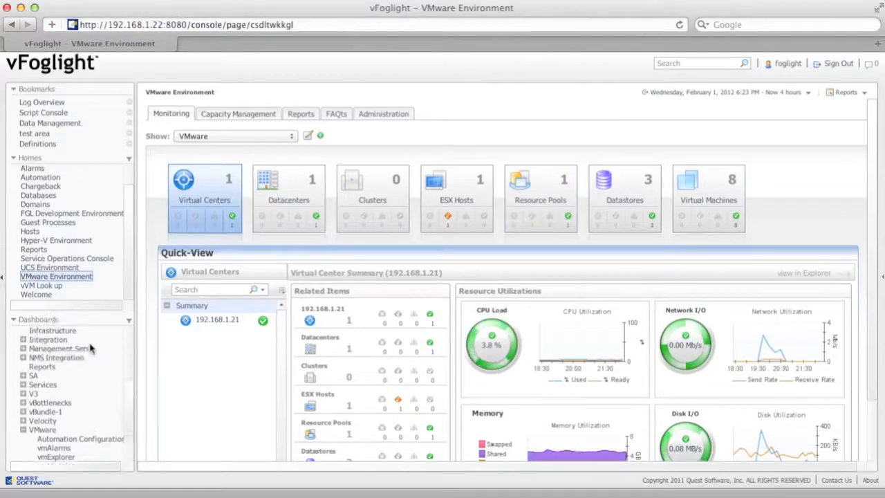
pyautogui.click(23, 343)
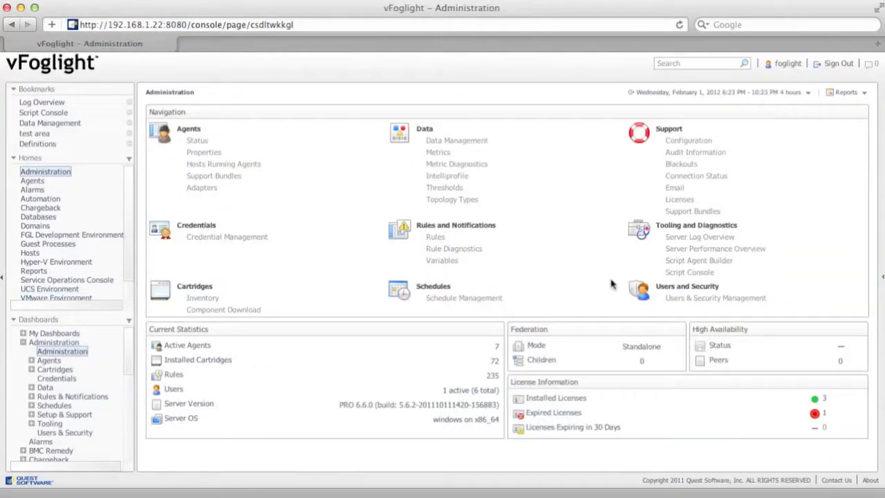
pyautogui.click(707, 302)
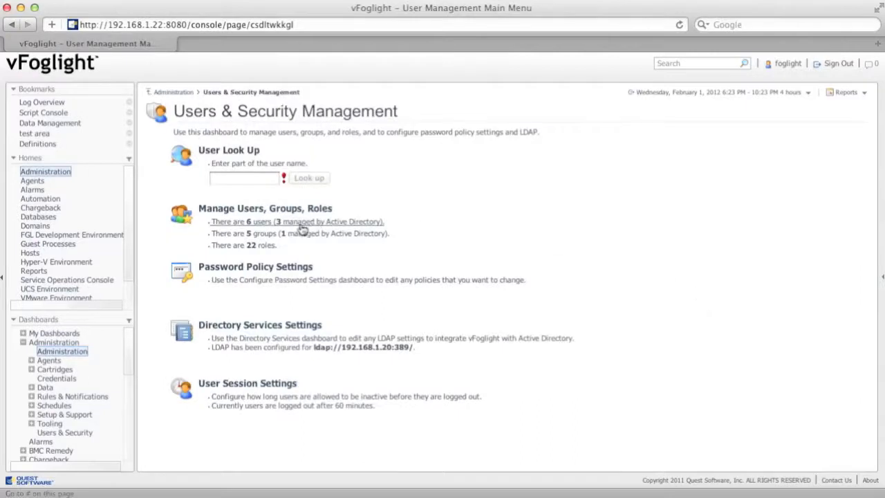
# In Manage Users, Groups, Roles, view the imported user's assignable groups and roles without assigning any.
pyautogui.click(245, 209)
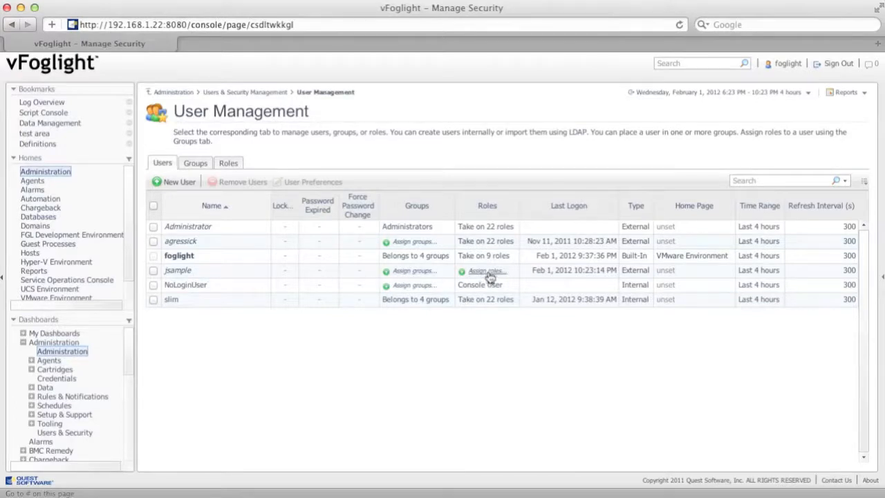
pyautogui.click(417, 275)
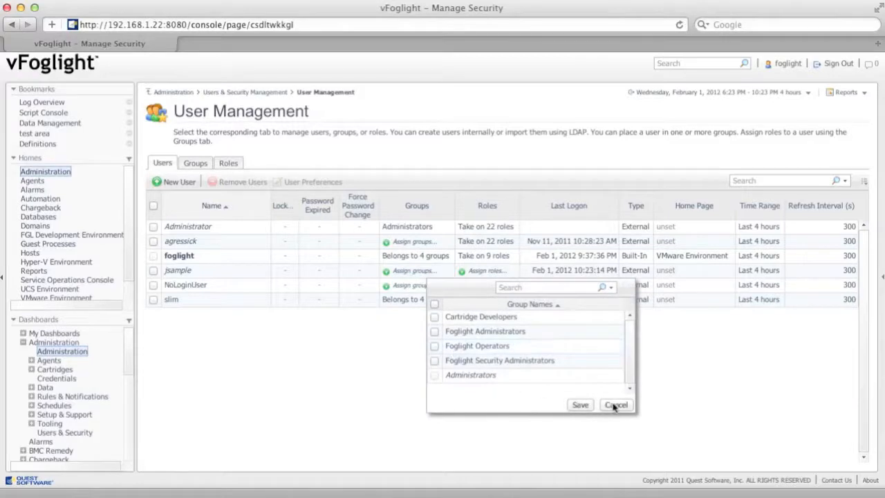
pyautogui.click(614, 407)
pyautogui.click(484, 271)
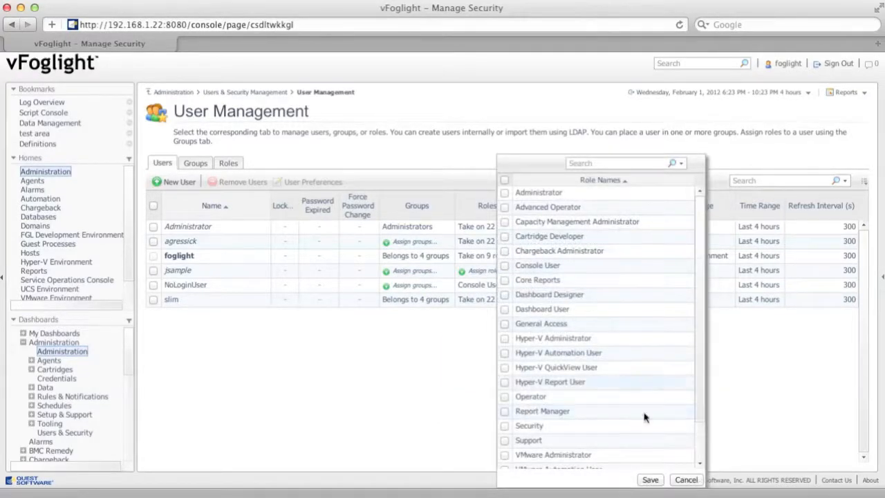
pyautogui.click(686, 480)
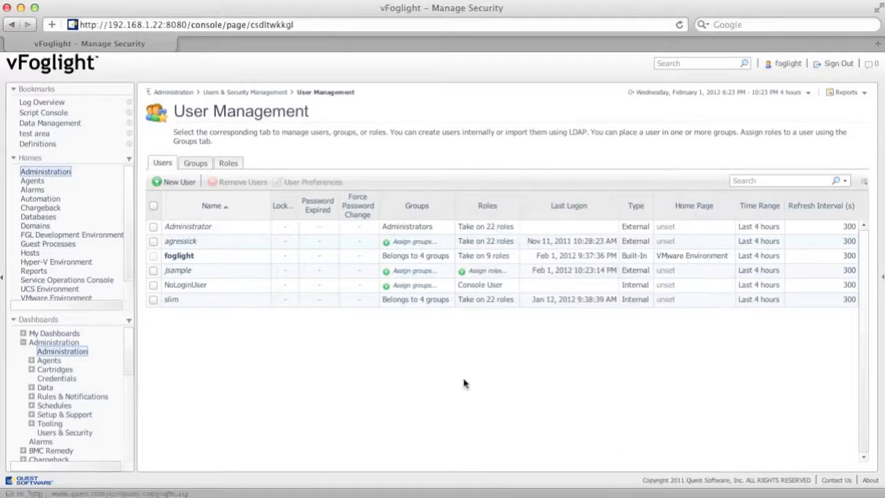
pyautogui.click(201, 166)
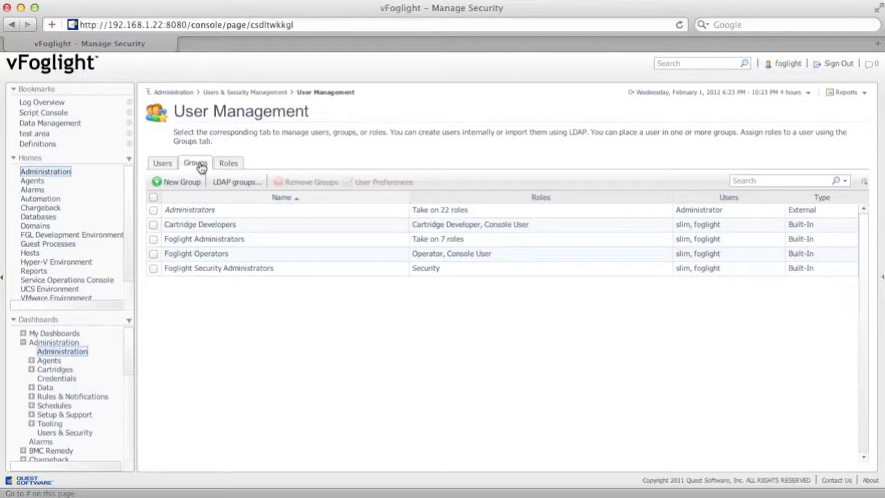
# Review the checked LDAP groups without changes, then move to the roles list.
pyautogui.click(237, 182)
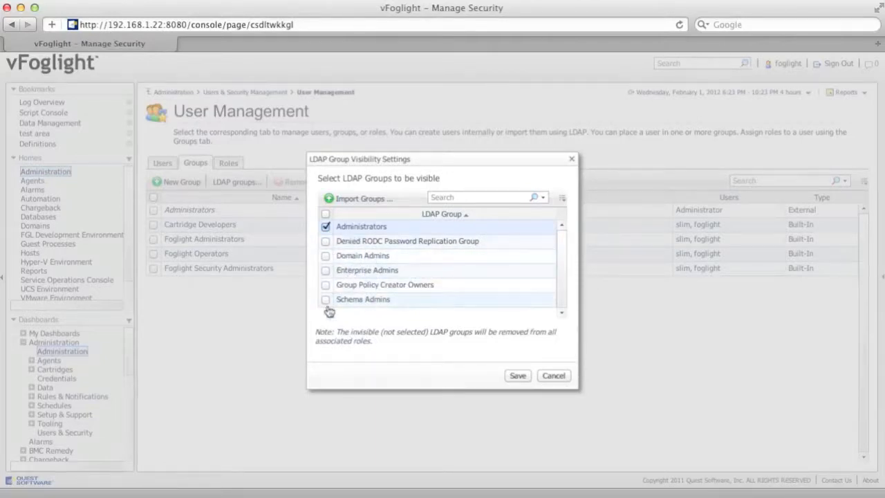
pyautogui.click(563, 375)
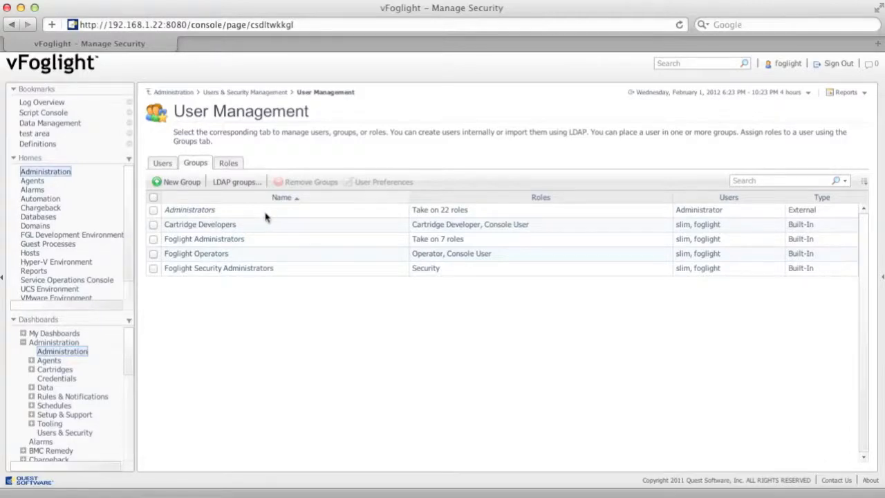
pyautogui.click(229, 164)
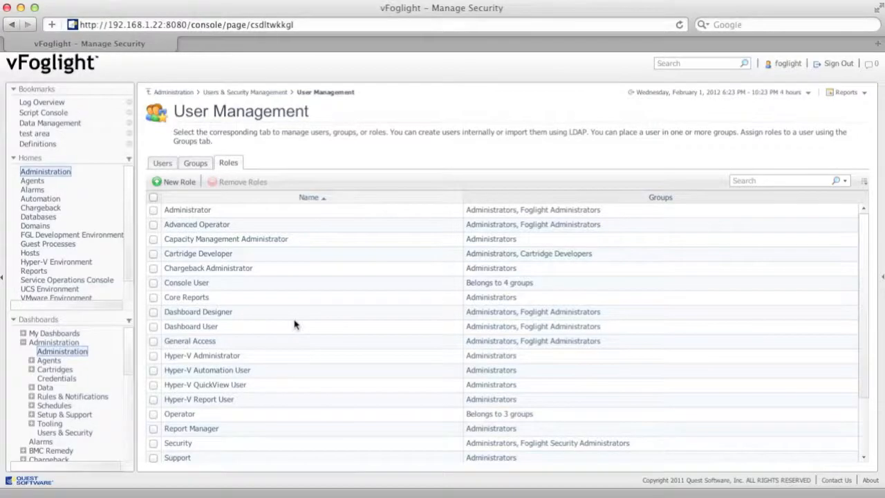
# Scroll the roles table to see Operator's 3 groups and Security's Administrators and Foglight Security Administrators groups.
pyautogui.scroll(-3, 296, 322)
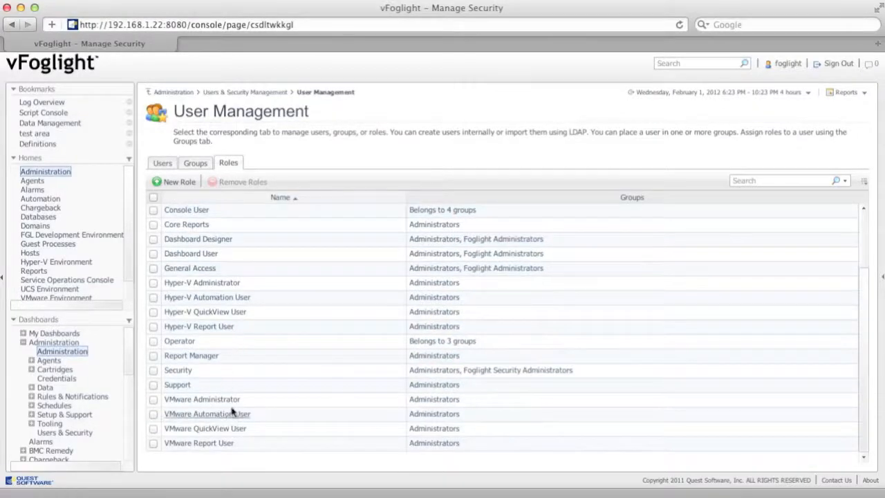